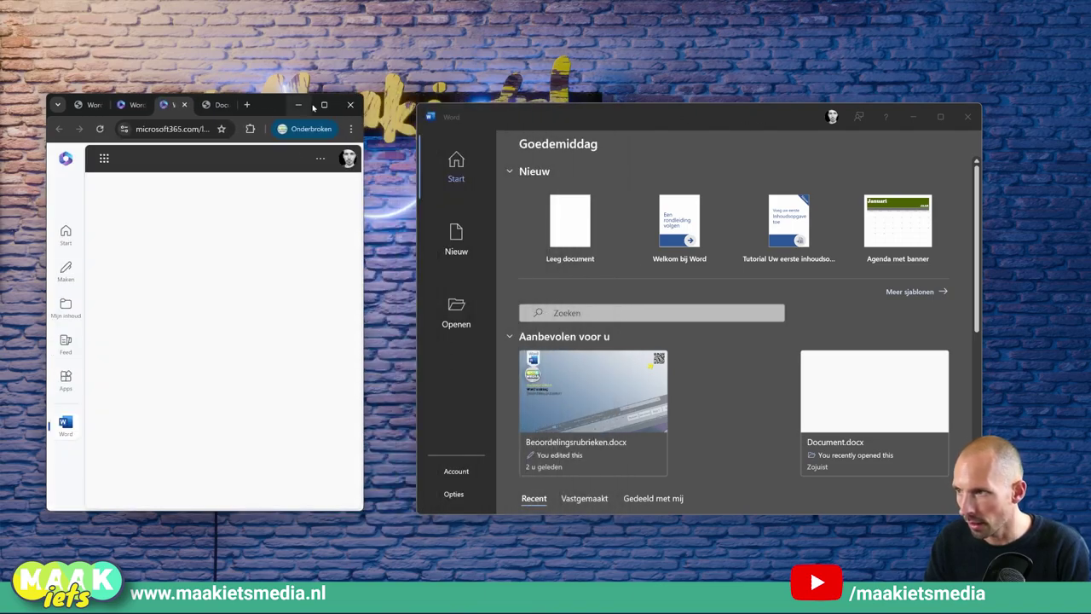
Create a blank document in Word for the web from the maximised browser, and close the browser.
click(323, 104)
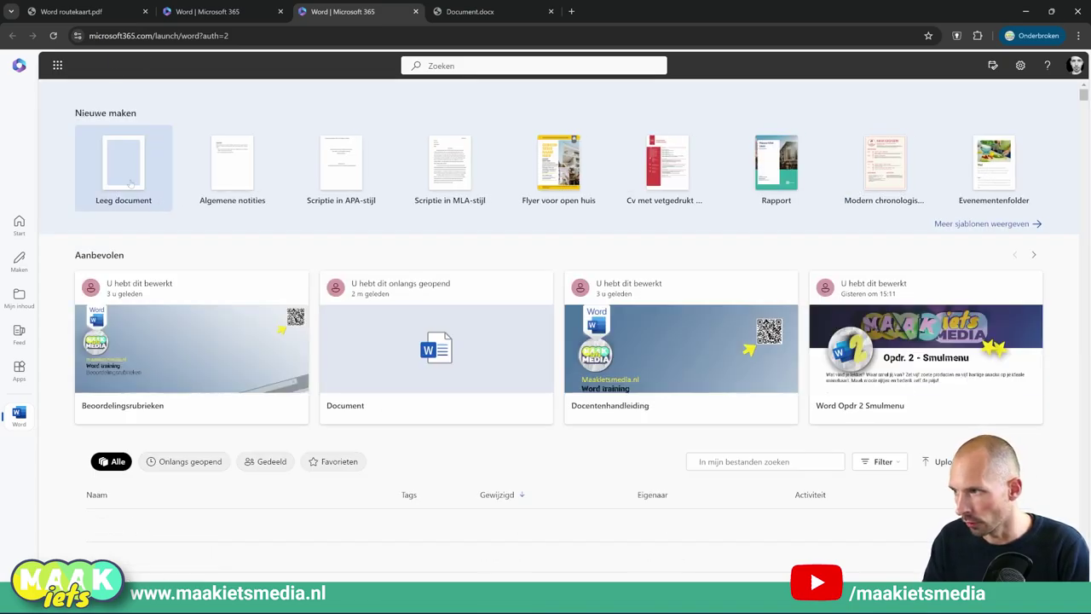
click(124, 170)
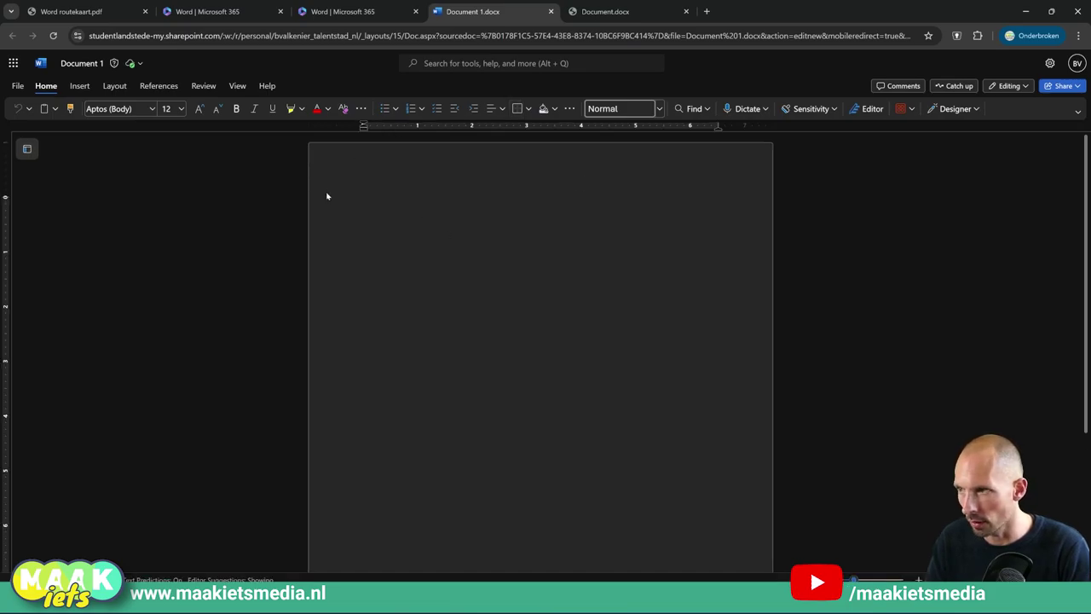
click(1078, 12)
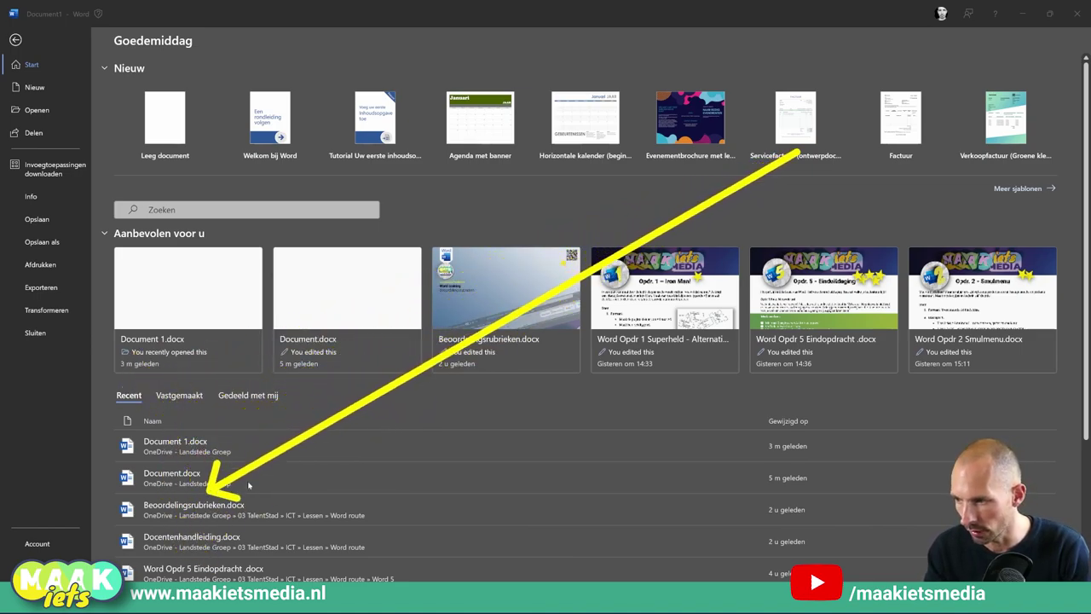
Create a blank document in desktop Word and enter the text "Opdracht".
scroll(250, 483, down, 3)
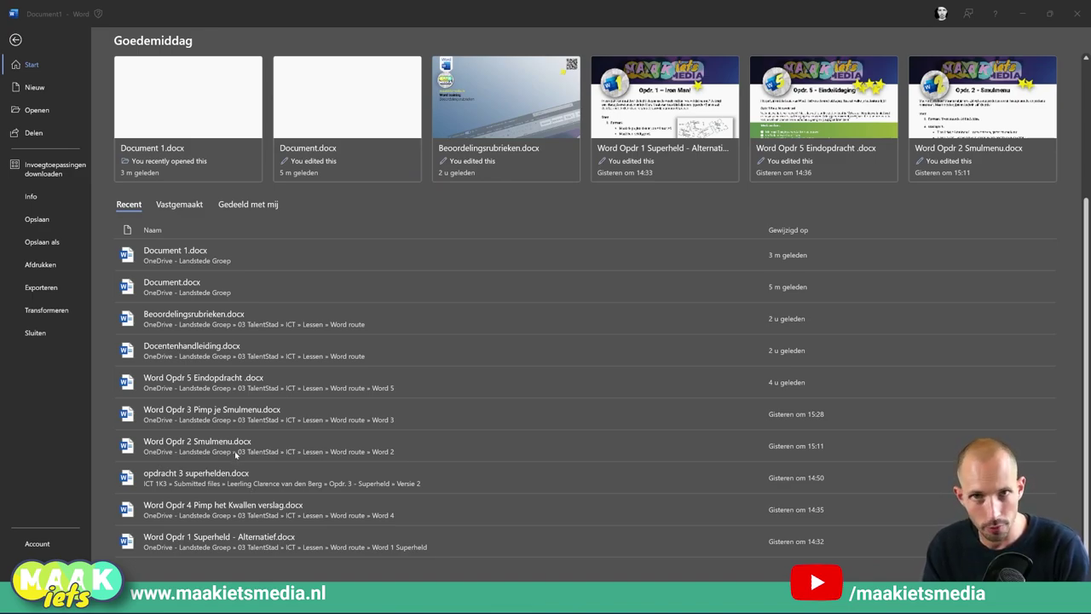
scroll(367, 434, up, 3)
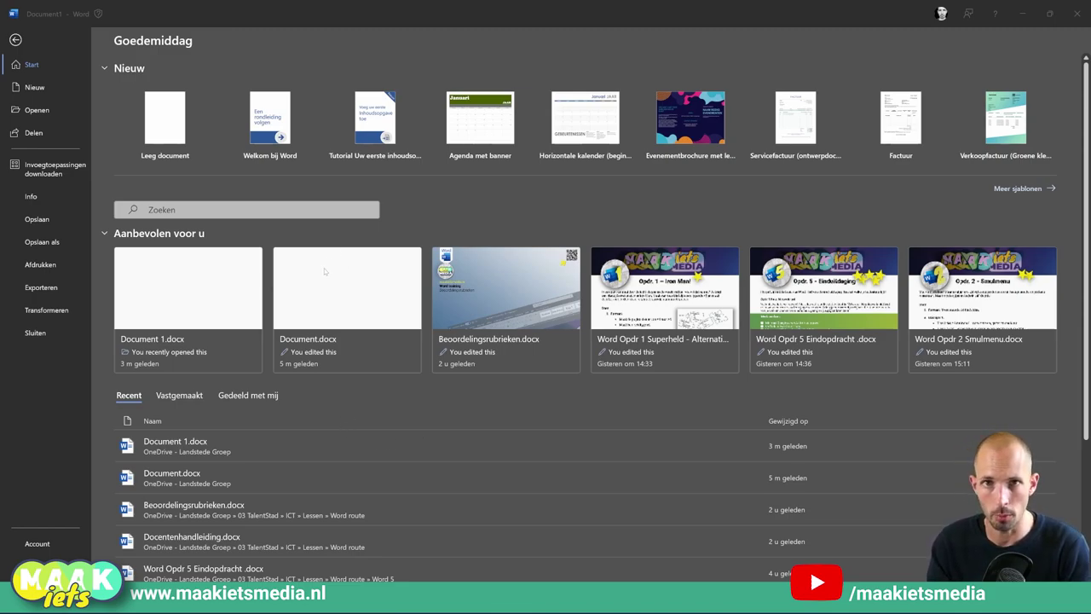
click(165, 120)
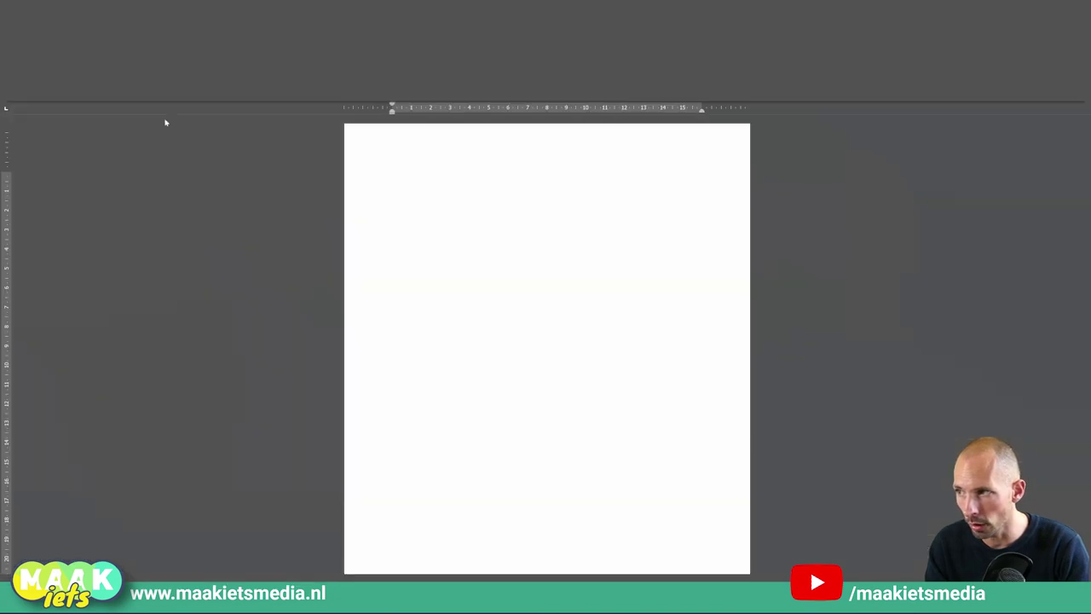
text(Opdracht)
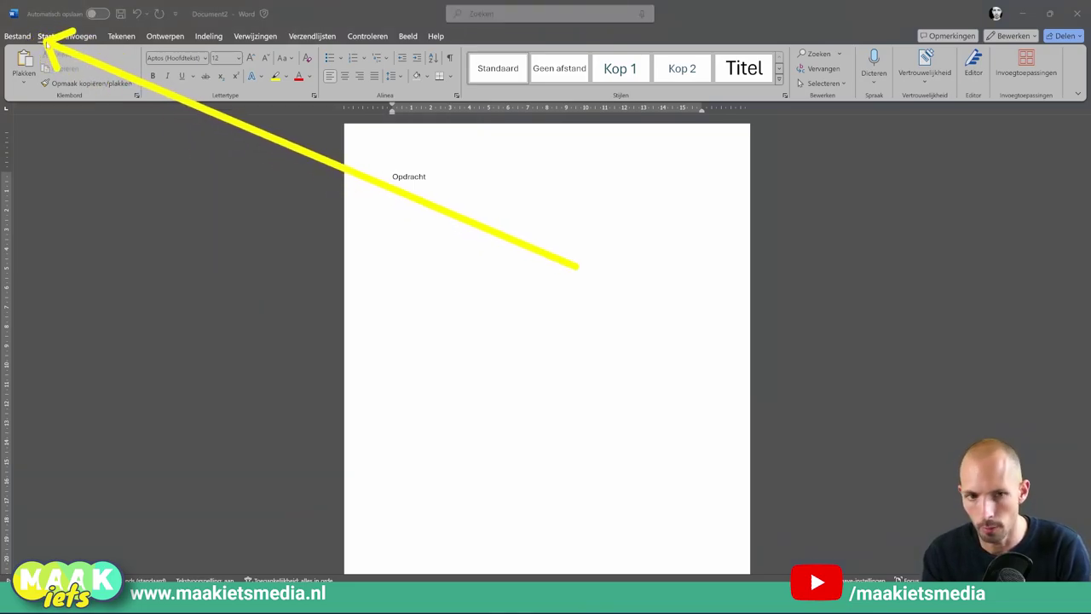
Start saving the document under a new name and choose the folder 03 TalentStad > ICT on OneDrive - Landstede Groep.
click(25, 37)
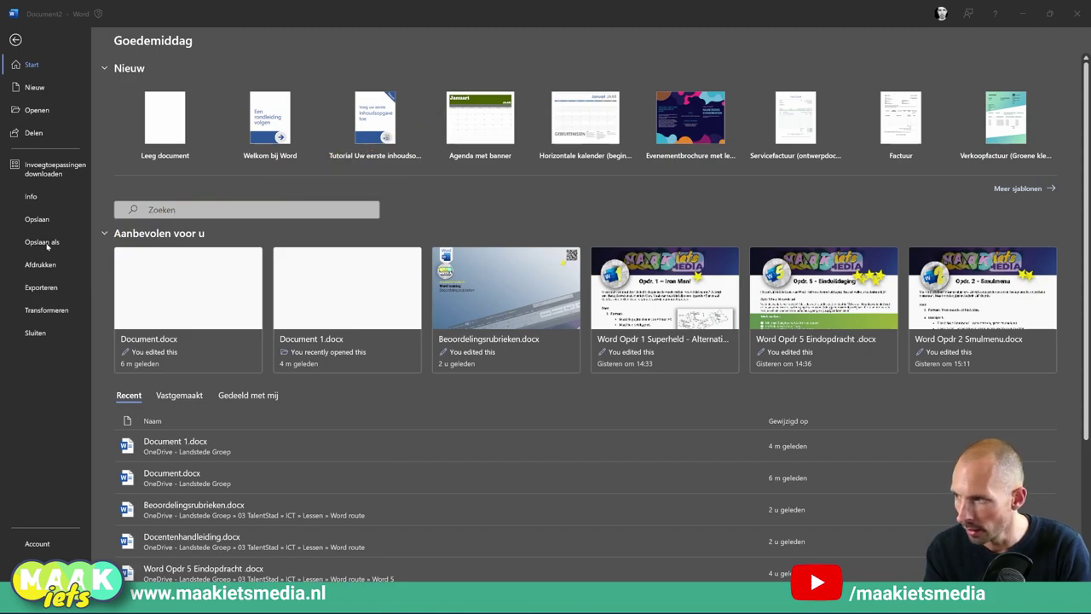
click(42, 243)
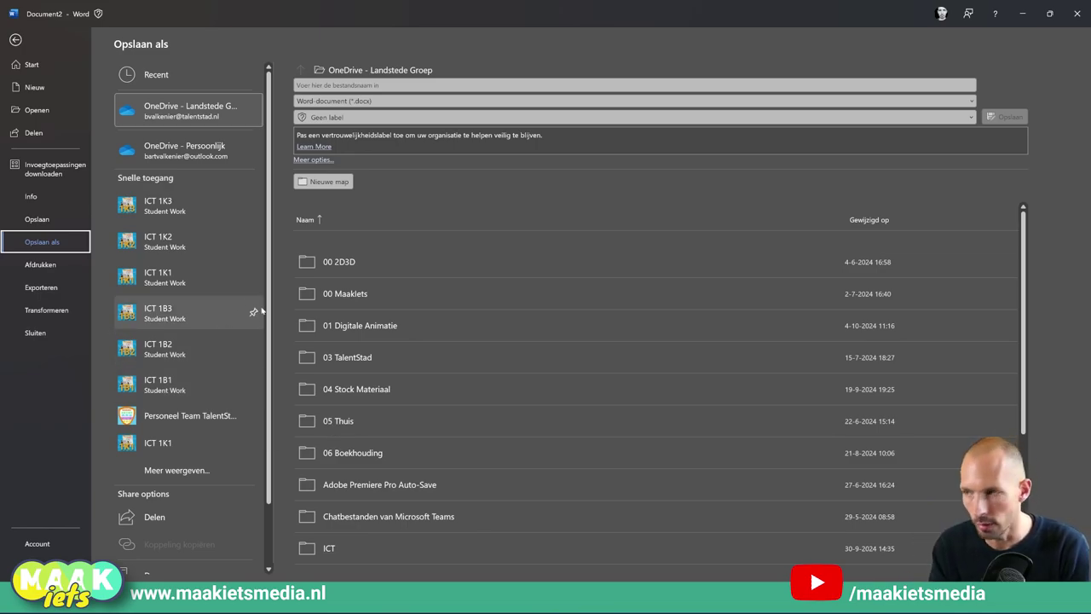
scroll(228, 308, down, 1)
scroll(228, 309, down, 1)
scroll(229, 309, up, 2)
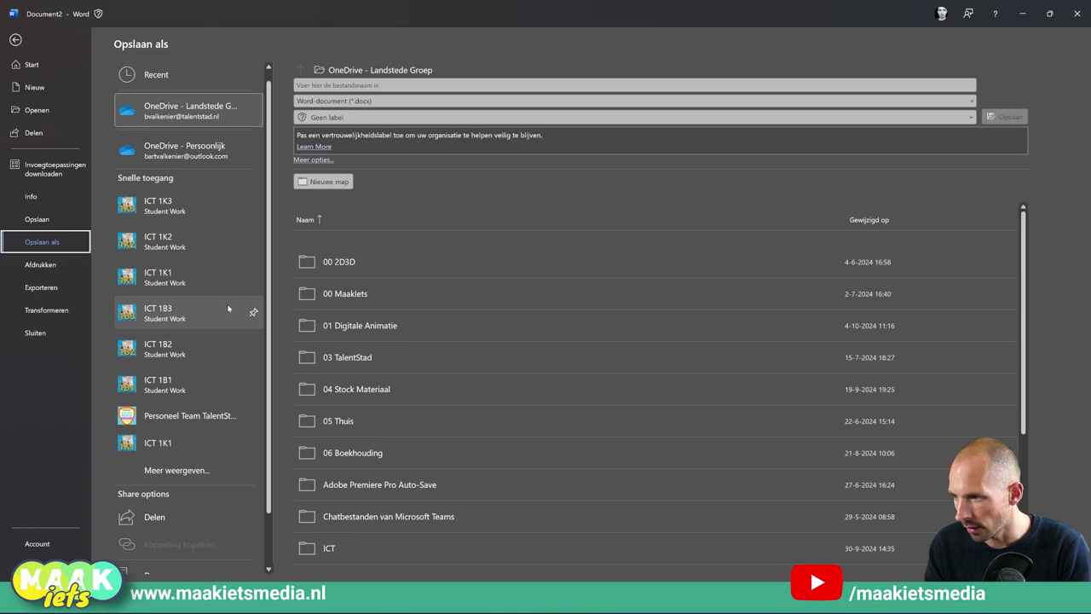
click(161, 115)
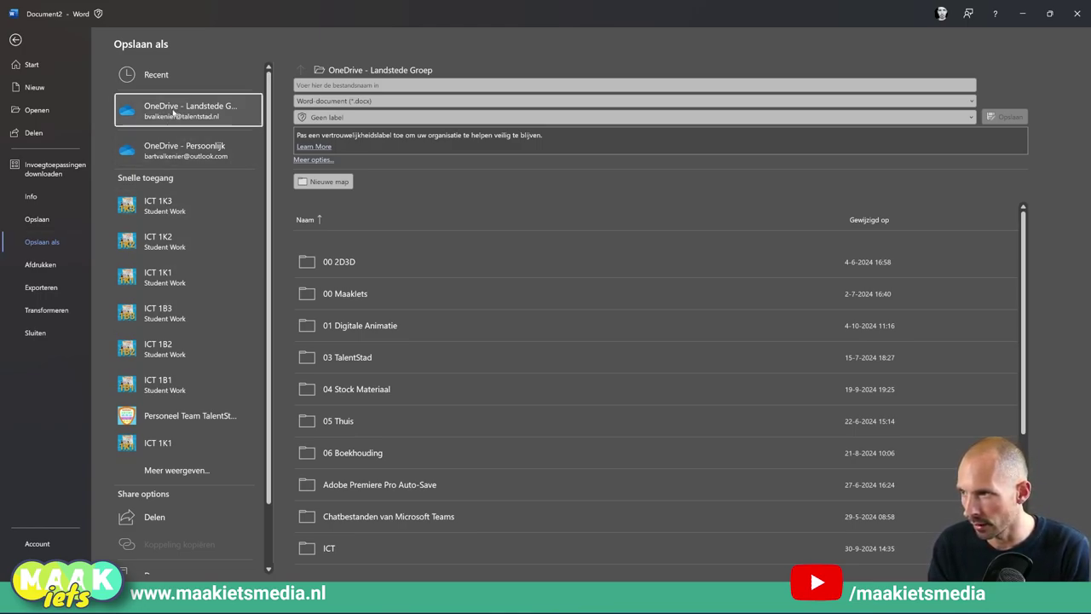
scroll(378, 418, down, 5)
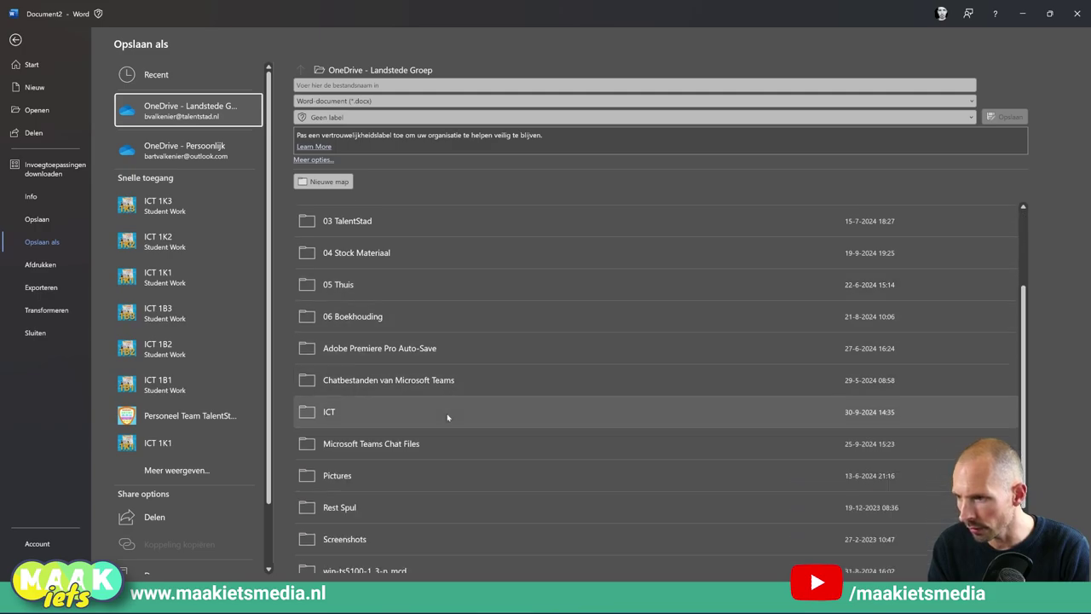
scroll(448, 417, up, 3)
scroll(448, 417, up, 3)
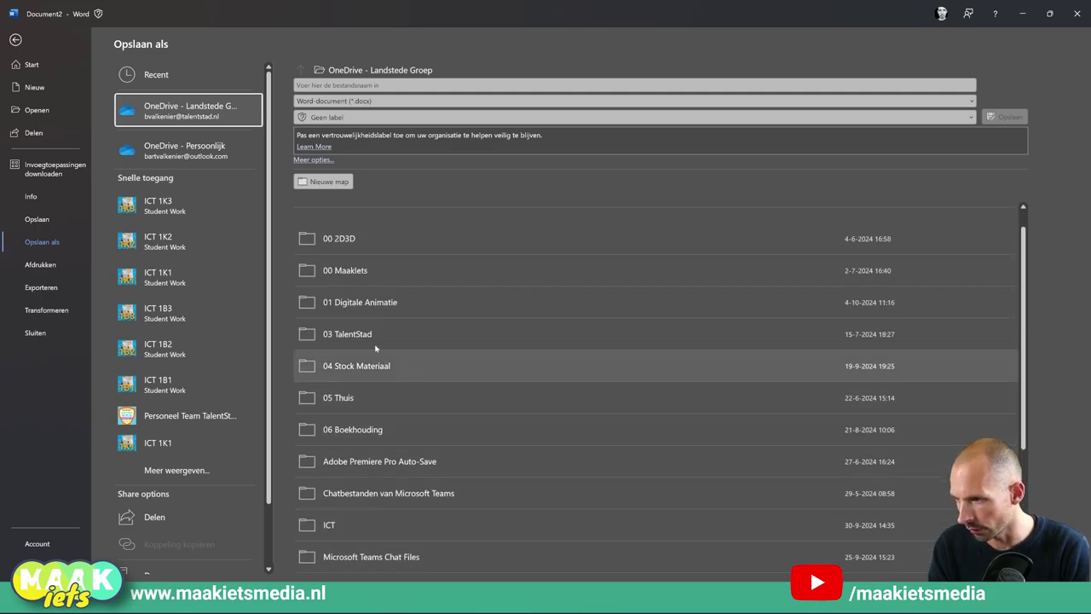
click(364, 324)
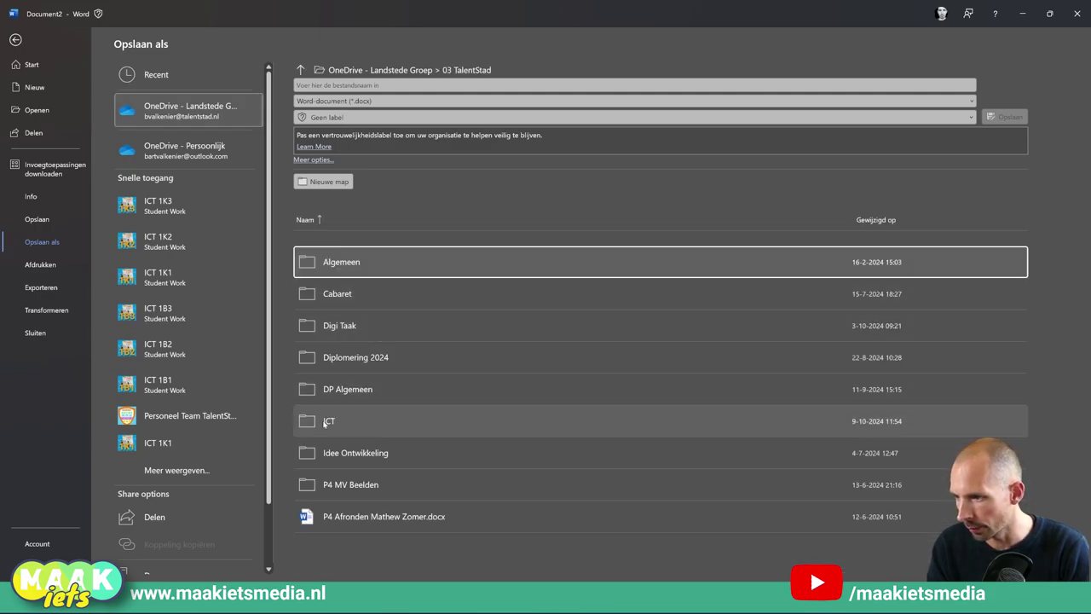
click(329, 421)
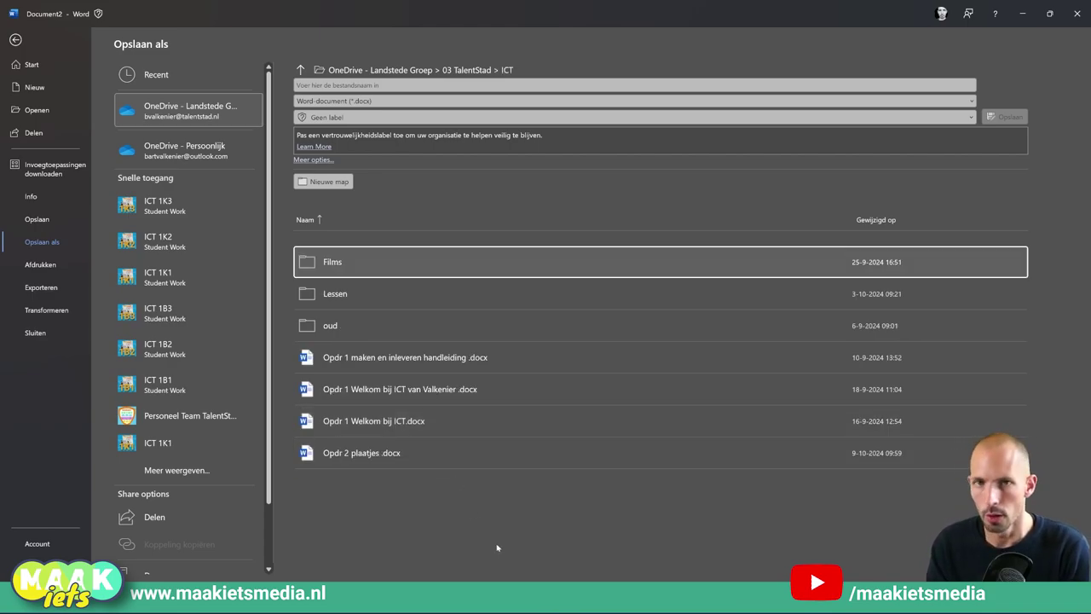
Name the file "Opdracht 1 GOEDE NAAM" and choose Word-document (*.docx) as its file type.
mouse_move(654, 295)
mouse_down()
mouse_move(533, 235)
mouse_move(366, 88)
mouse_move(470, 80)
mouse_move(504, 92)
mouse_move(517, 79)
mouse_move(385, 71)
mouse_move(500, 96)
mouse_move(399, 111)
mouse_move(500, 104)
mouse_move(518, 85)
mouse_up()
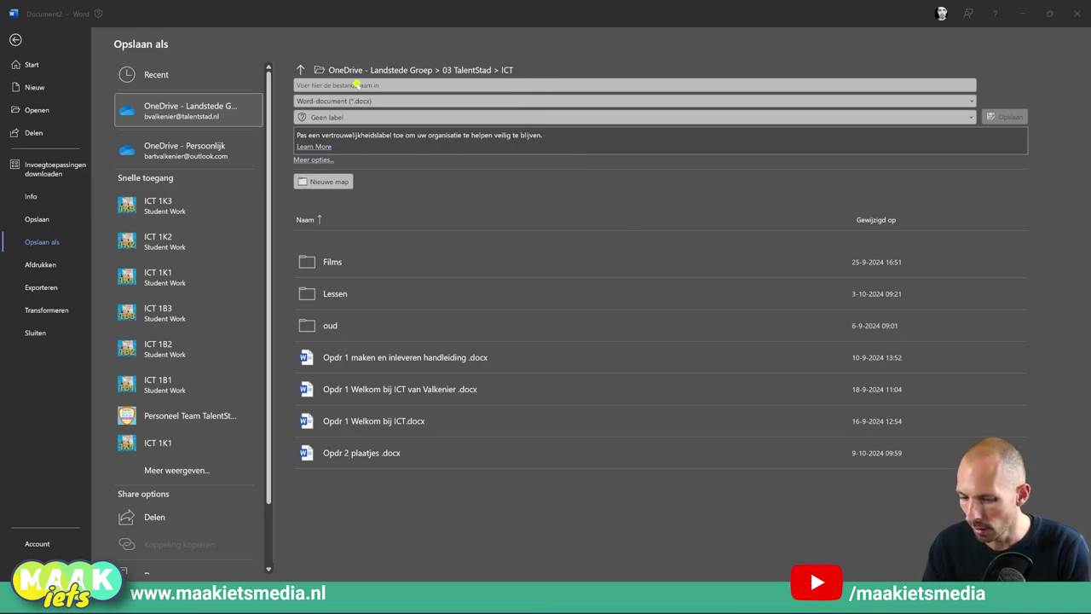
click(372, 85)
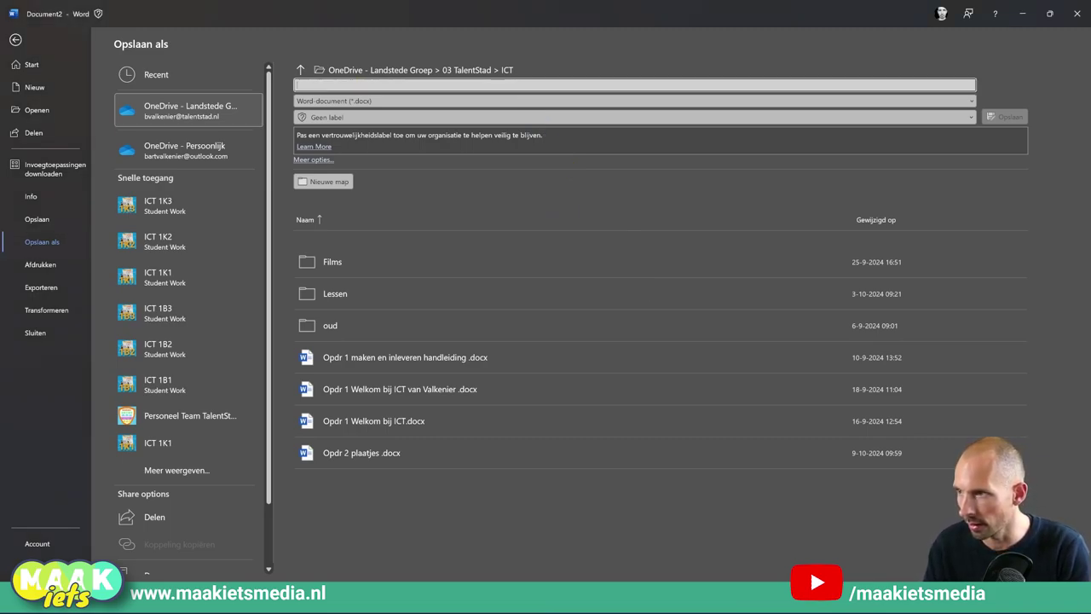
text(Opdracht  1)
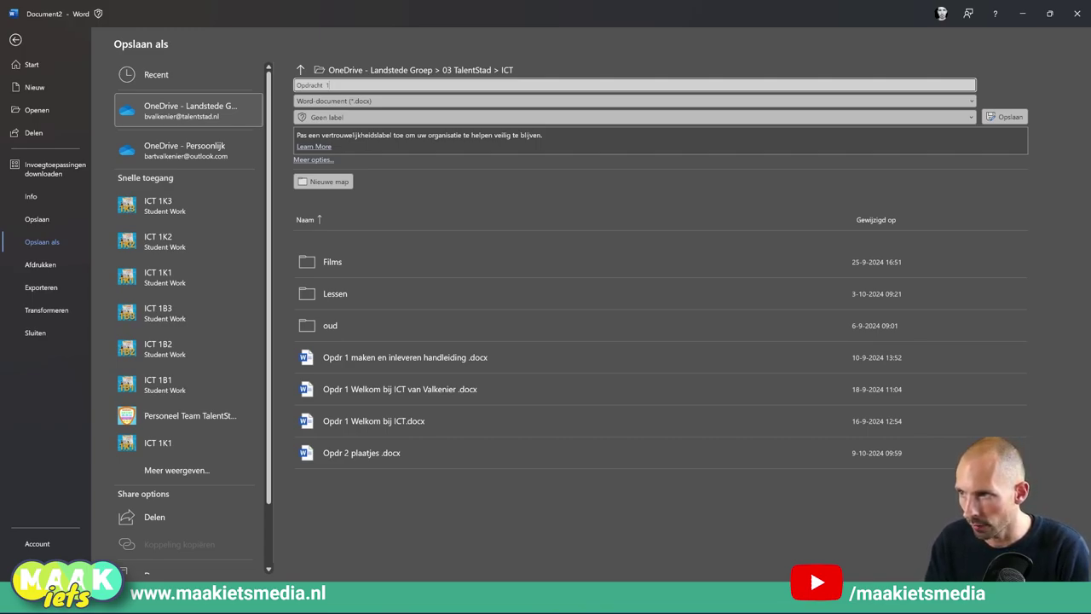
text(GOEDE NA)
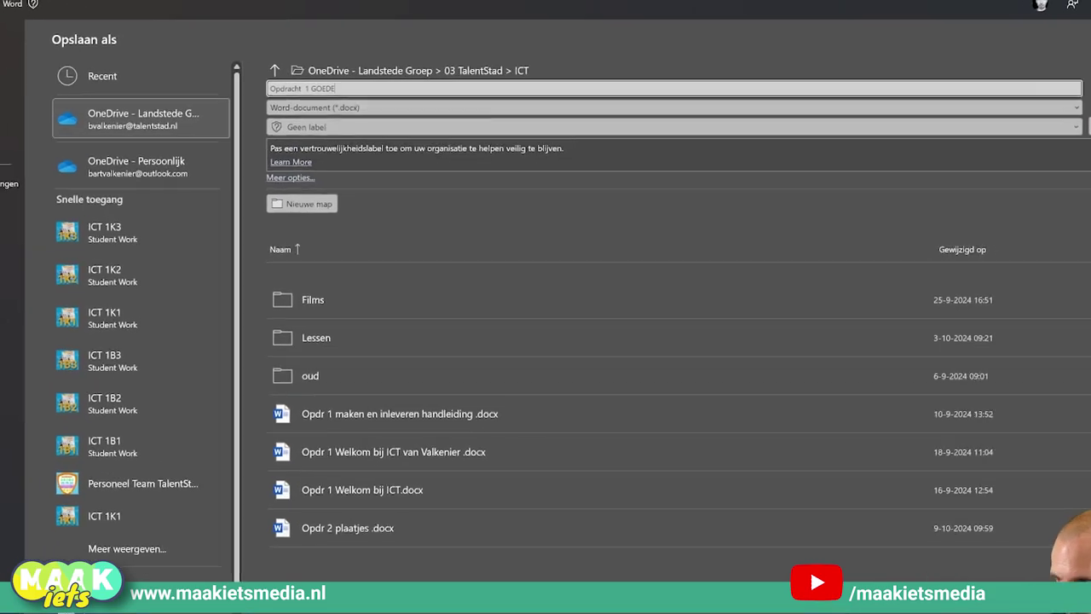
text(AM)
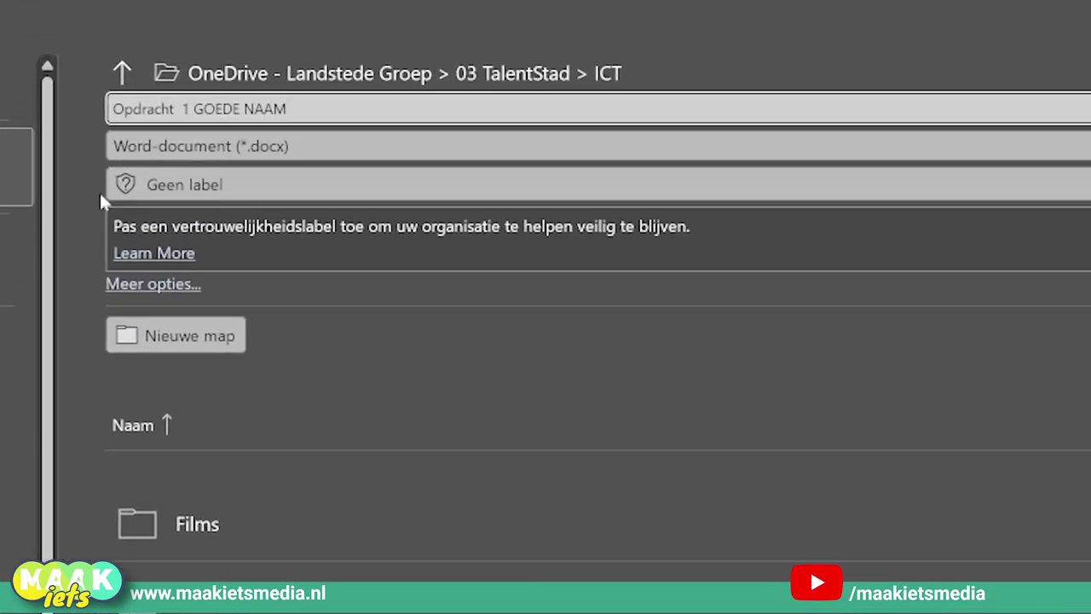
click(263, 155)
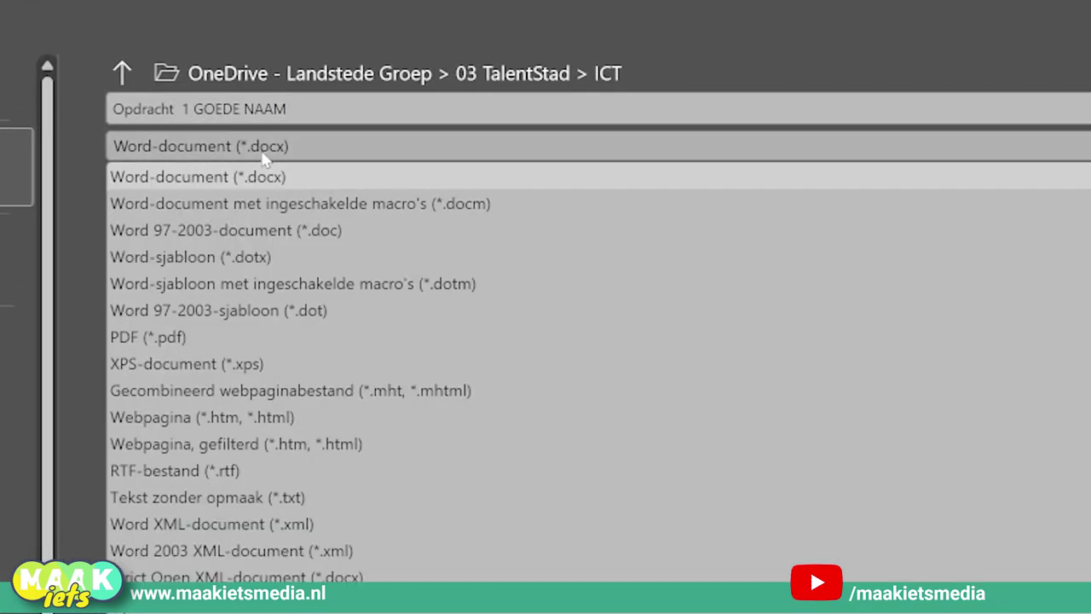
click(715, 176)
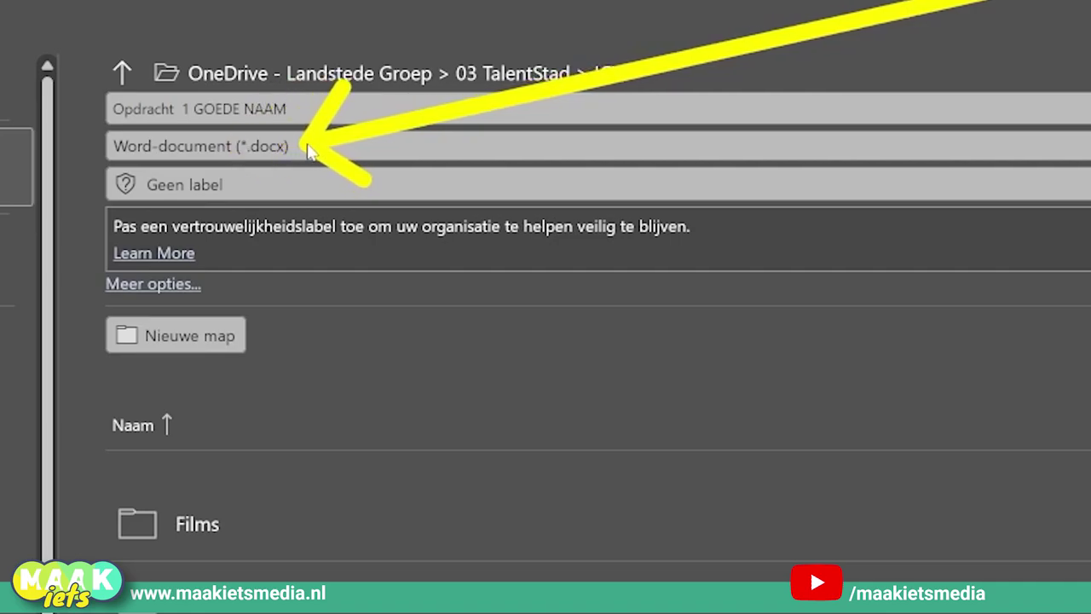
Set the file type to OpenDocument-tekst (*.odt).
click(273, 142)
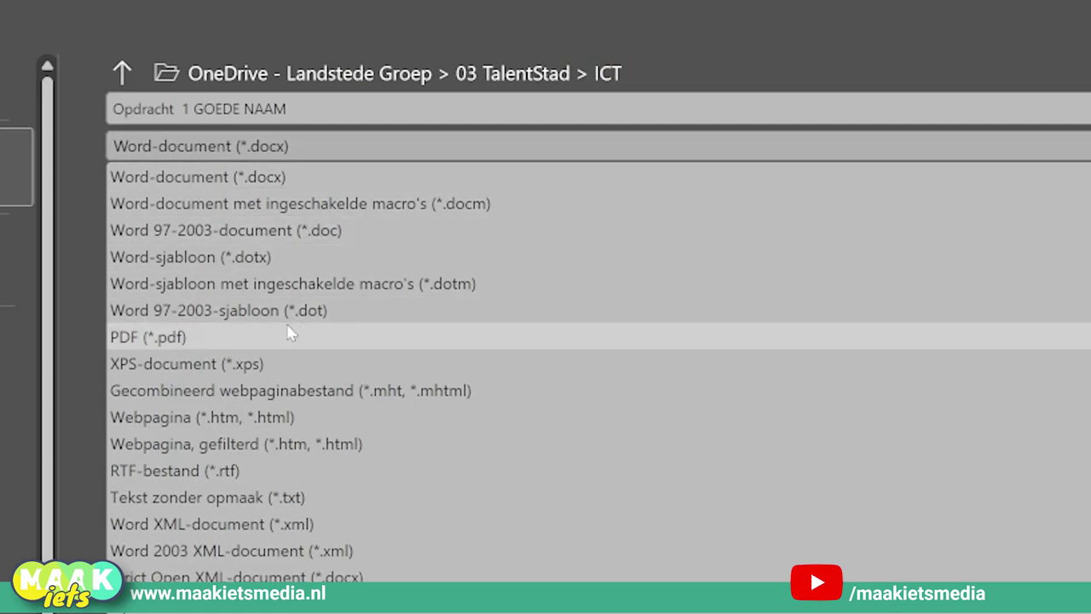
click(171, 603)
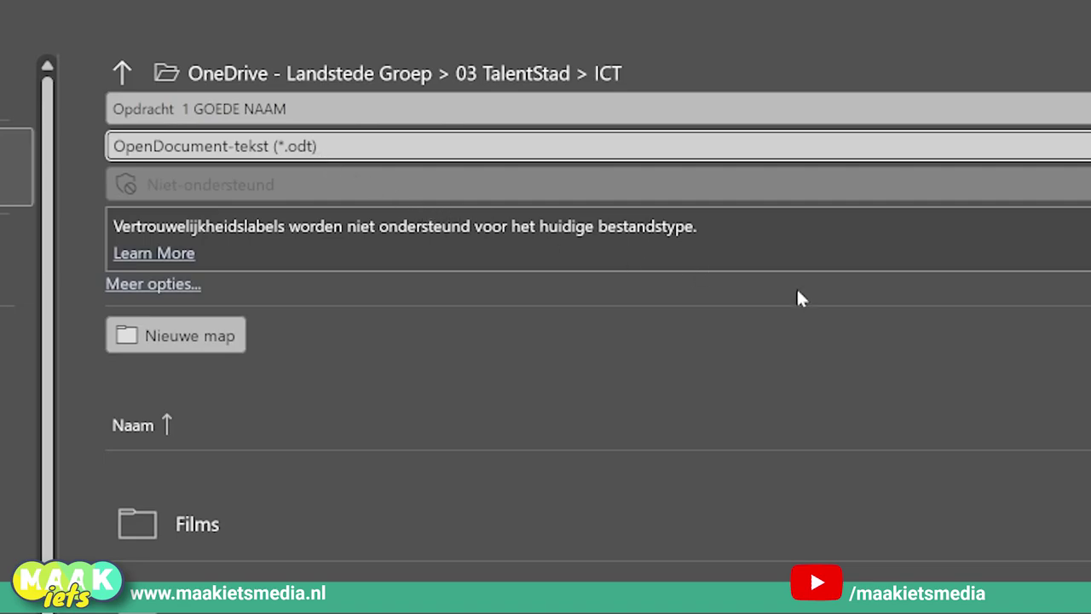
click(1081, 352)
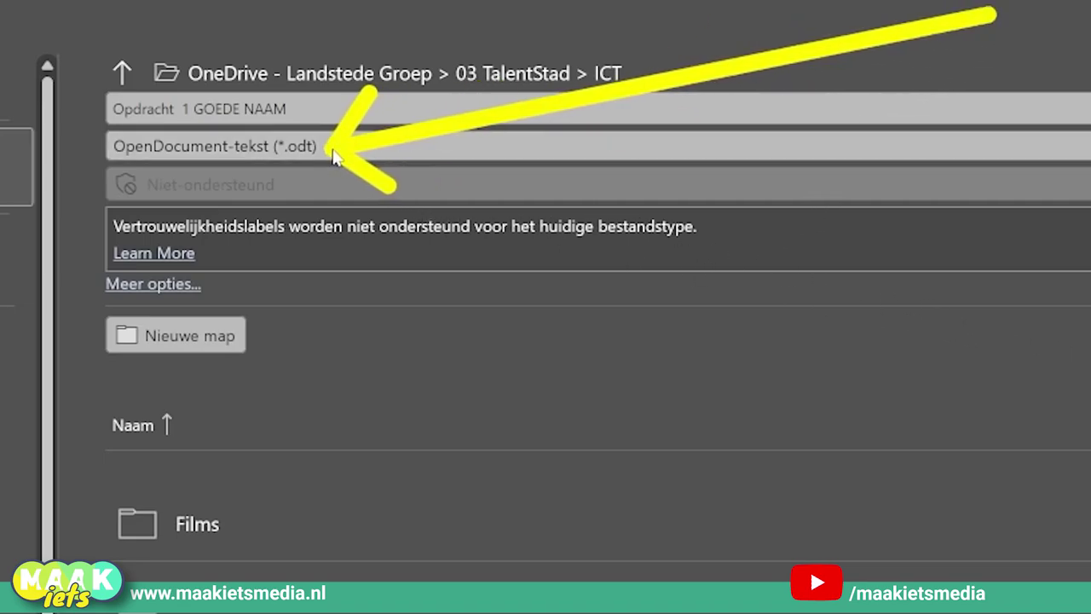
Set the file type to Word-document (*.docx) and save the document in the ICT folder.
click(285, 154)
click(258, 179)
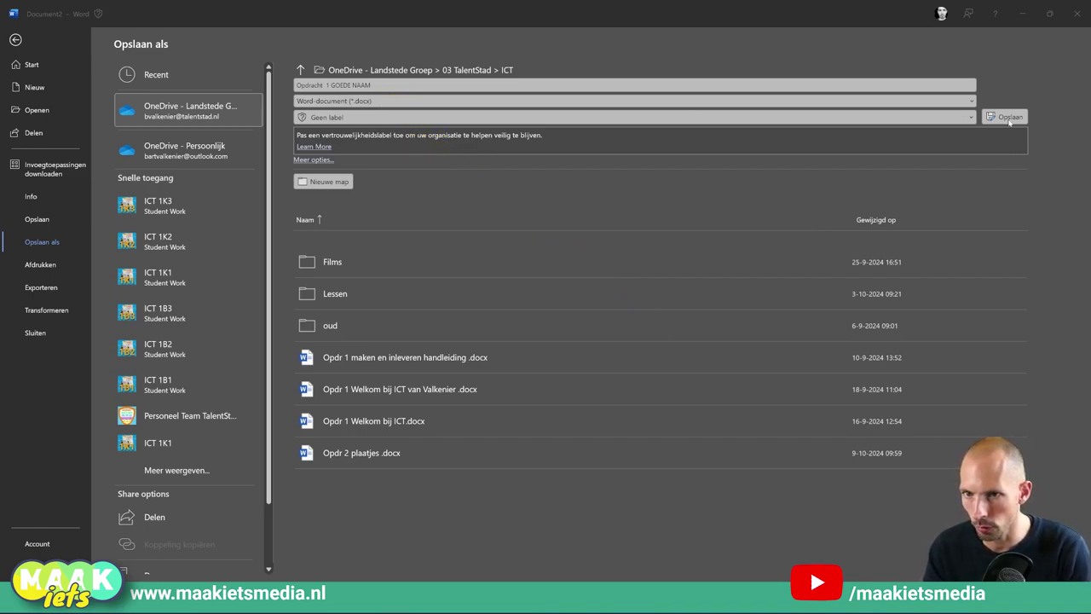
click(1009, 116)
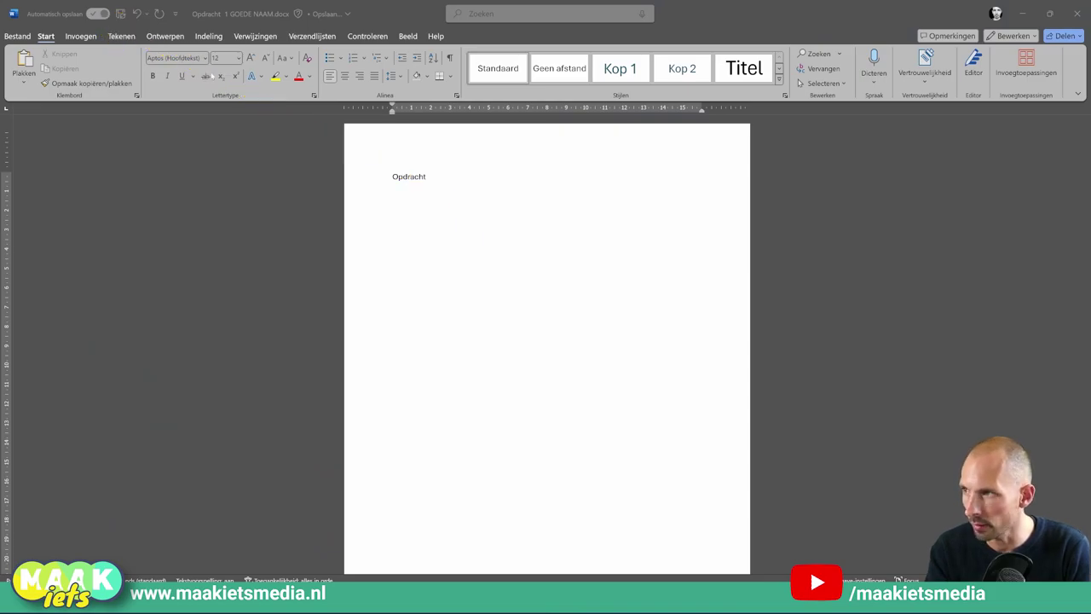
Add the text "gjdghjfghjfghjfhgjfhgj" after "Opdracht" and close the document.
text(gjdghjfghj)
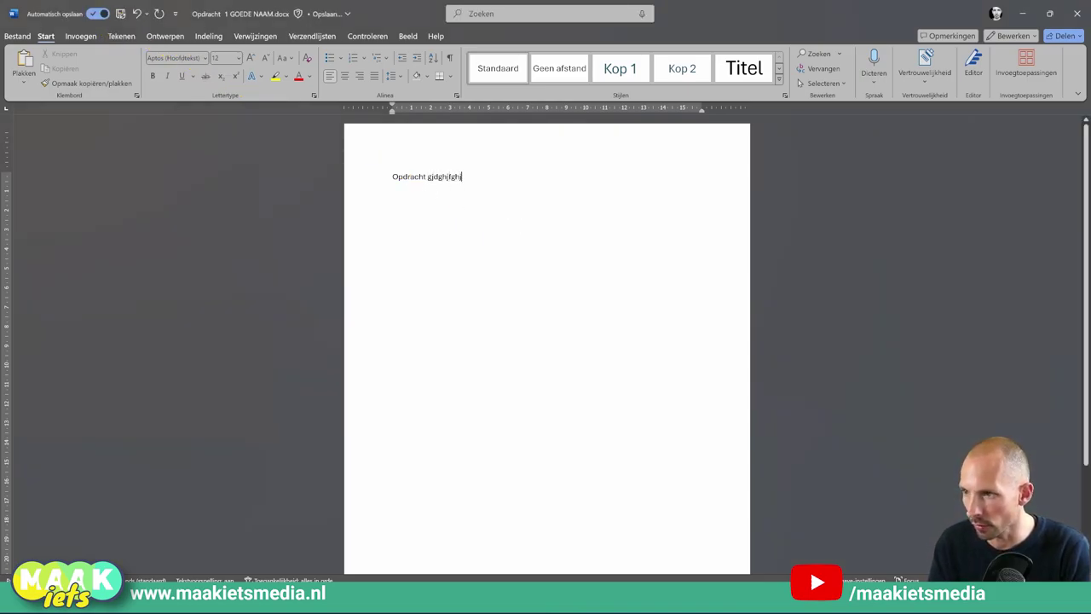
text(fghjfhgjfhg)
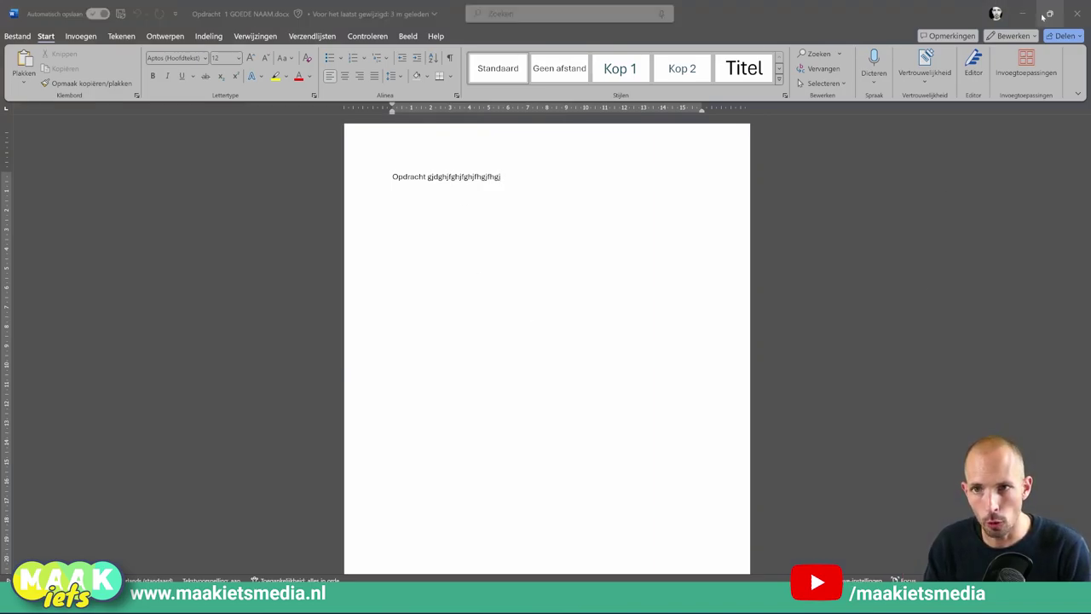
click(1076, 15)
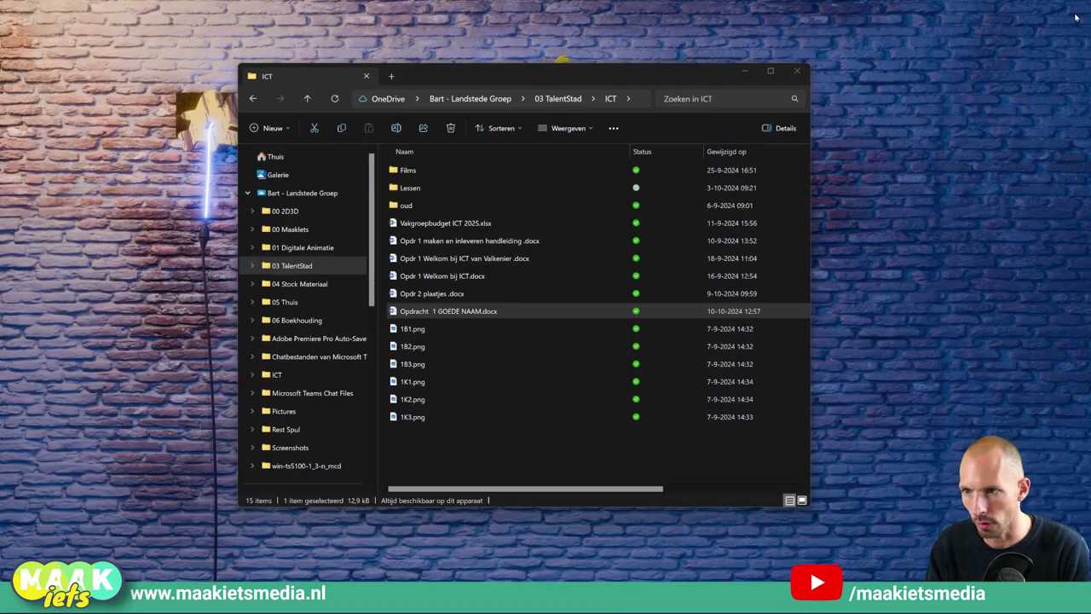
Reposition the File Explorer window showing the ICT folder and bring it back to the front.
drag(676, 57, 677, 56)
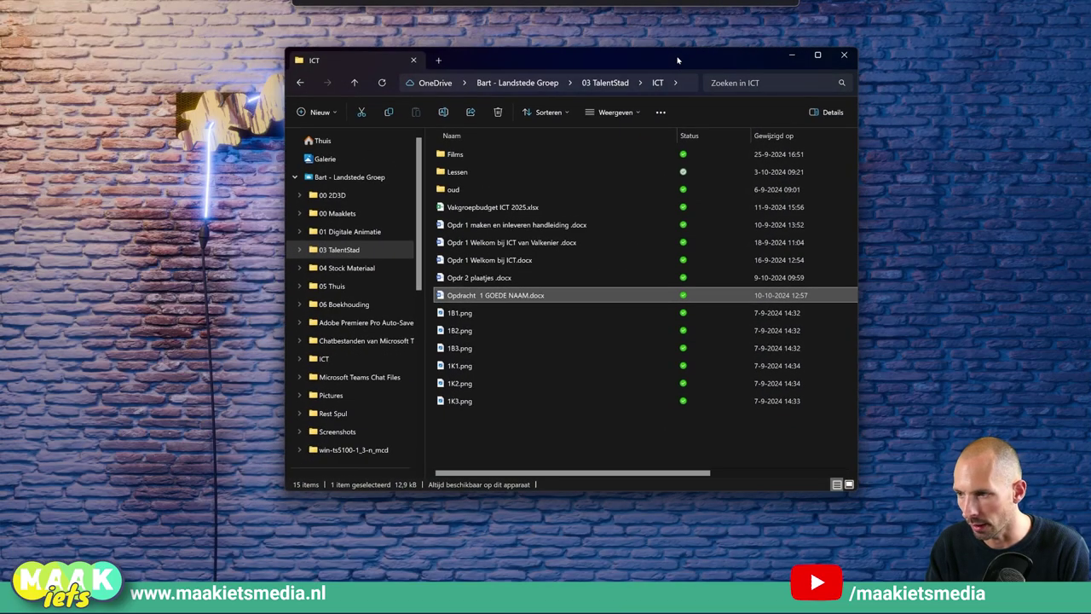
click(402, 607)
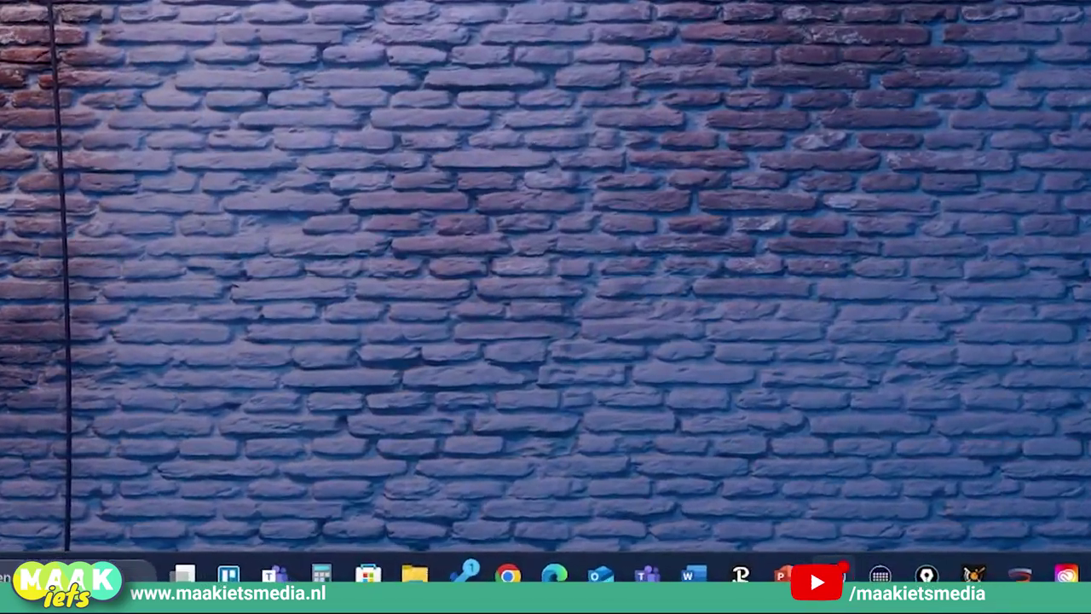
click(402, 607)
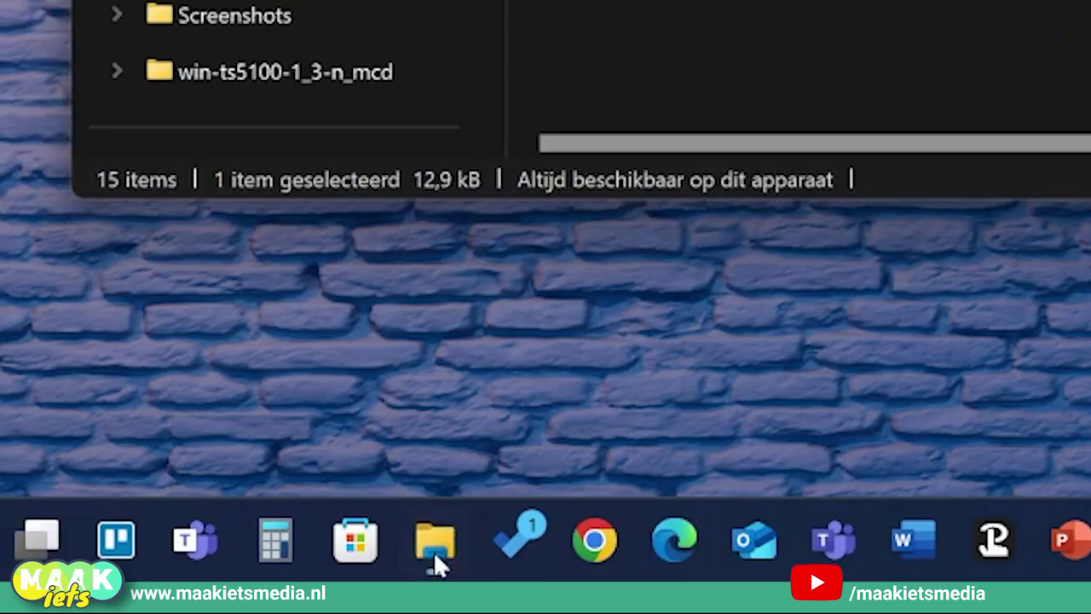
click(433, 551)
click(433, 551)
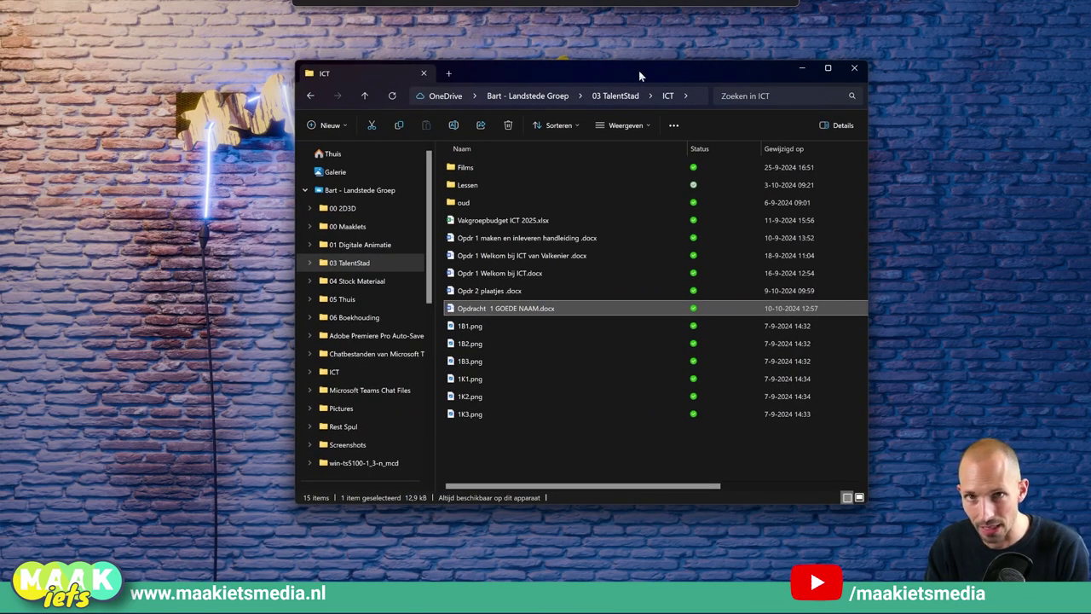
Collapse the Landstede Groep OneDrive folder tree and open the Bureaublad folder to view its contents.
click(307, 189)
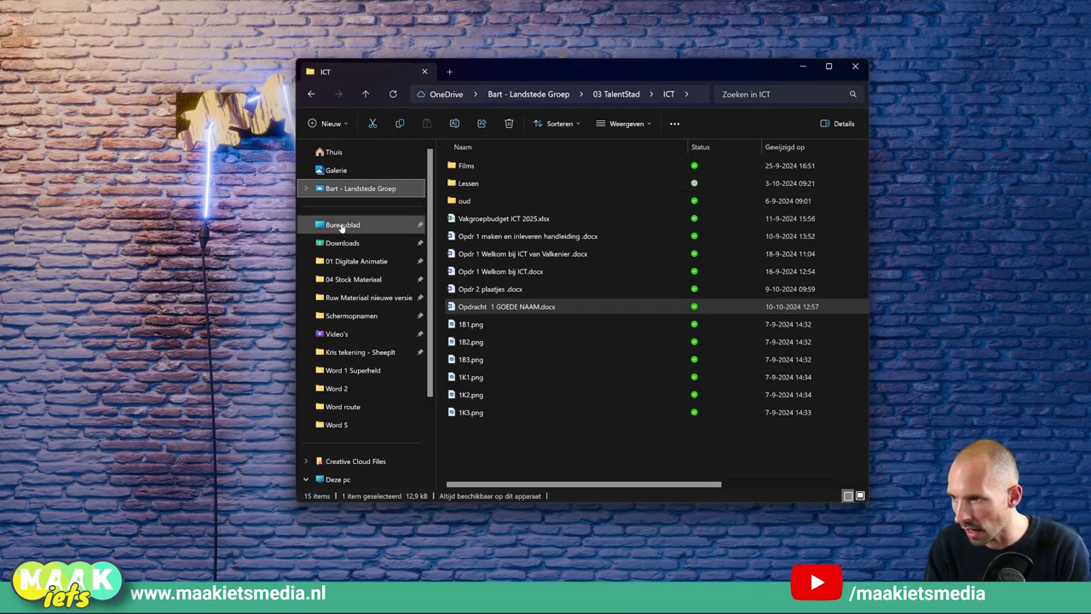
scroll(342, 227, down, 3)
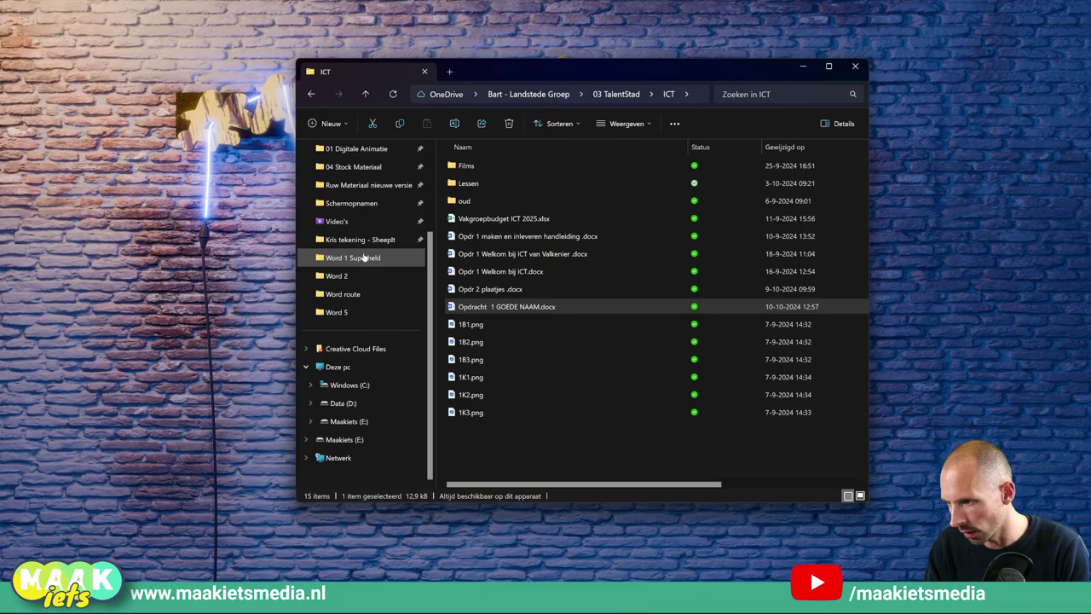
scroll(363, 256, up, 3)
click(348, 226)
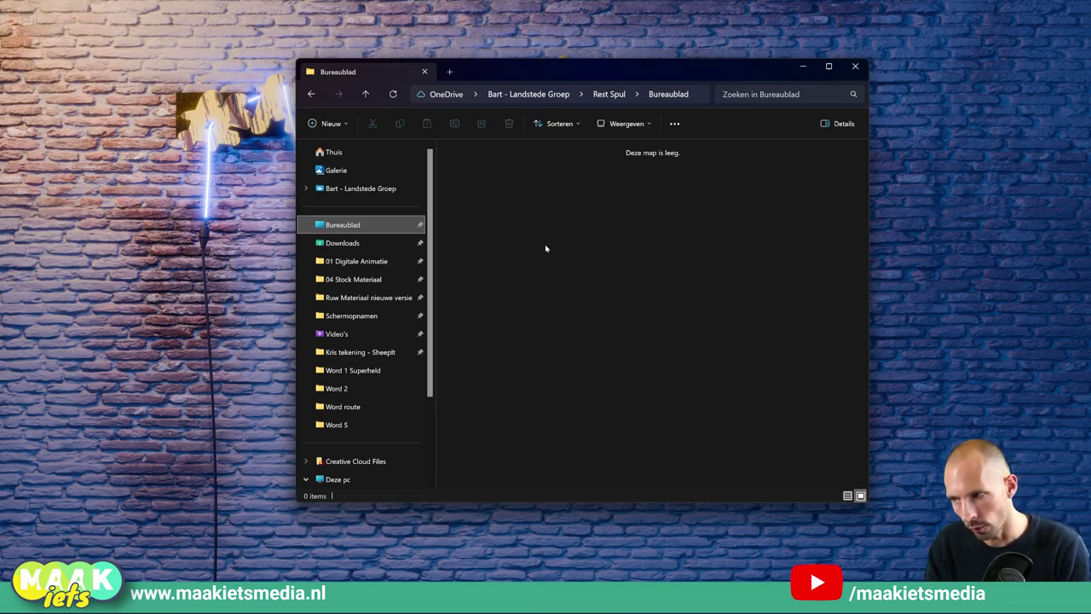
Browse the Landstede Groep OneDrive to 03 TalentStad > ICT to find the saved document.
click(363, 192)
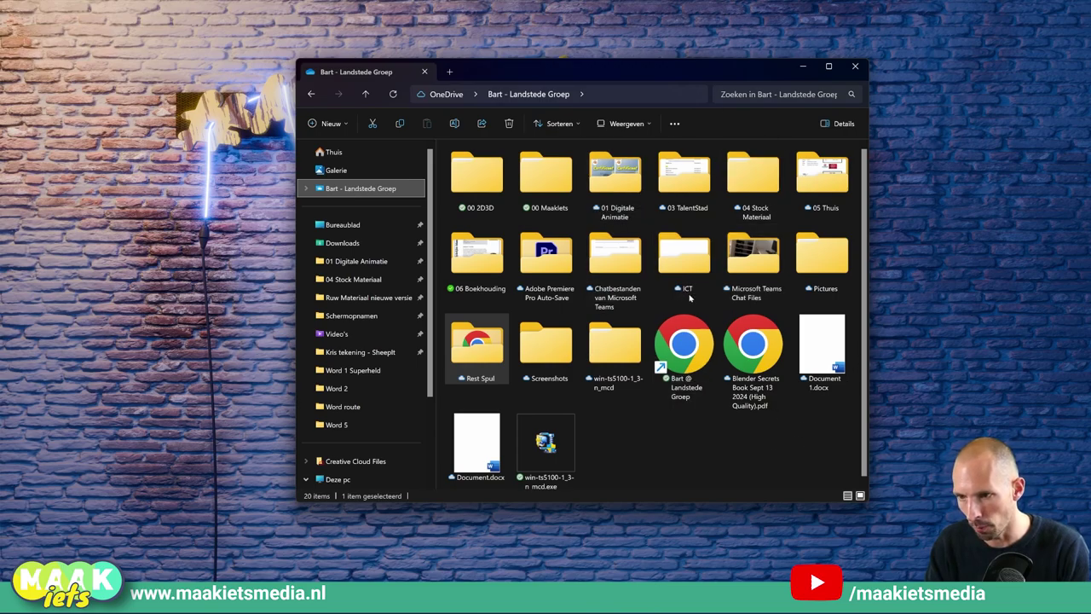
double_click(683, 174)
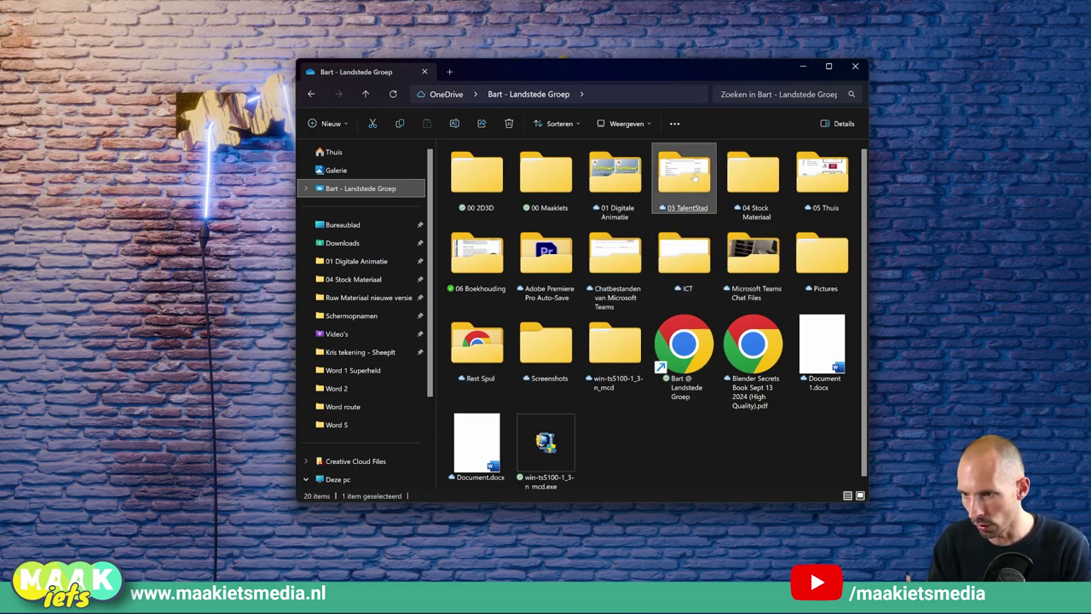
double_click(778, 175)
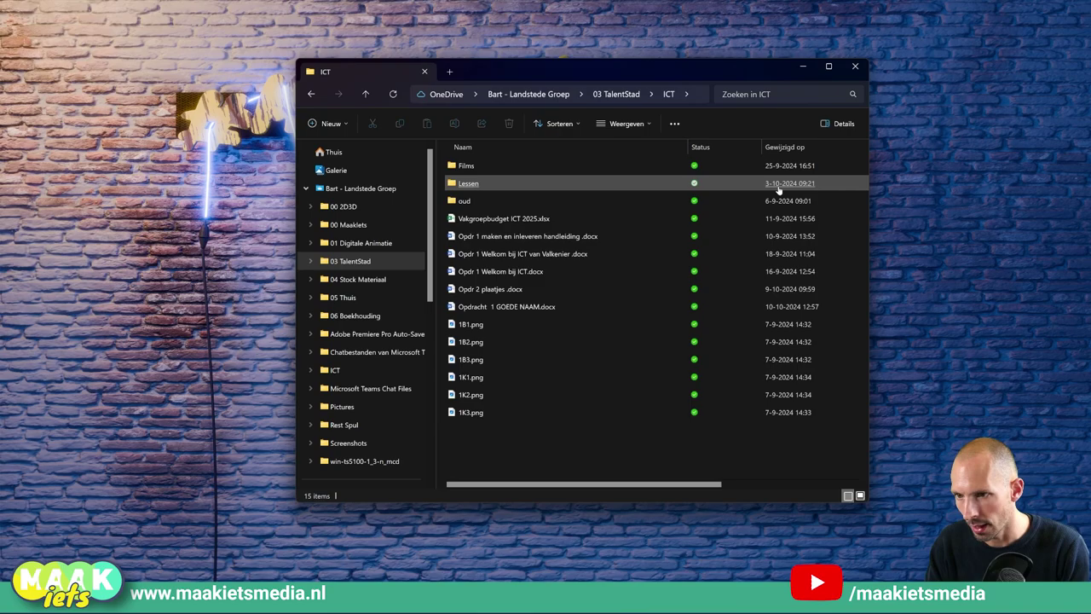